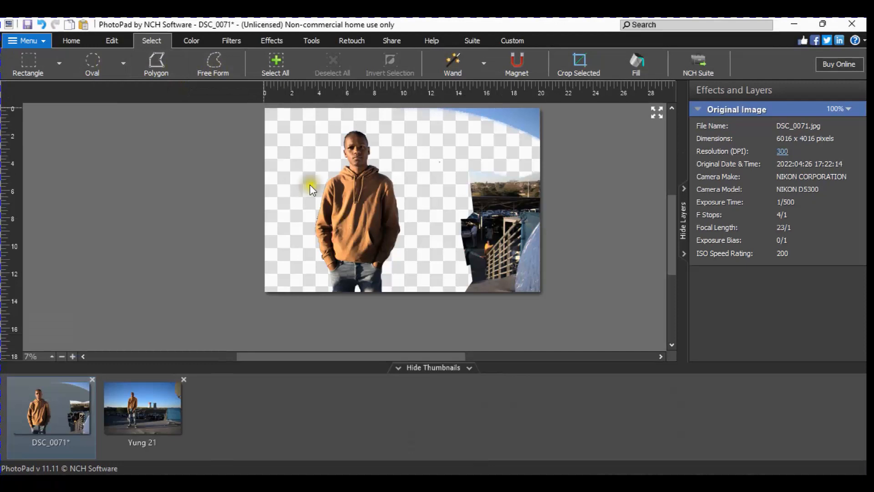
# Cover the leftover background beside the man in DSC_0071 with rectangular selections and delete the selected area
pyautogui.click(30, 51)
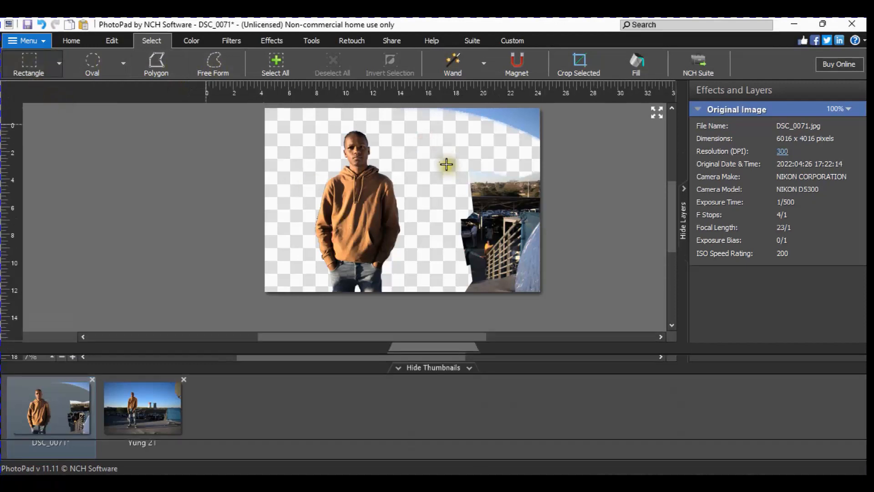
pyautogui.moveTo(444, 165); pyautogui.dragTo(471, 273)
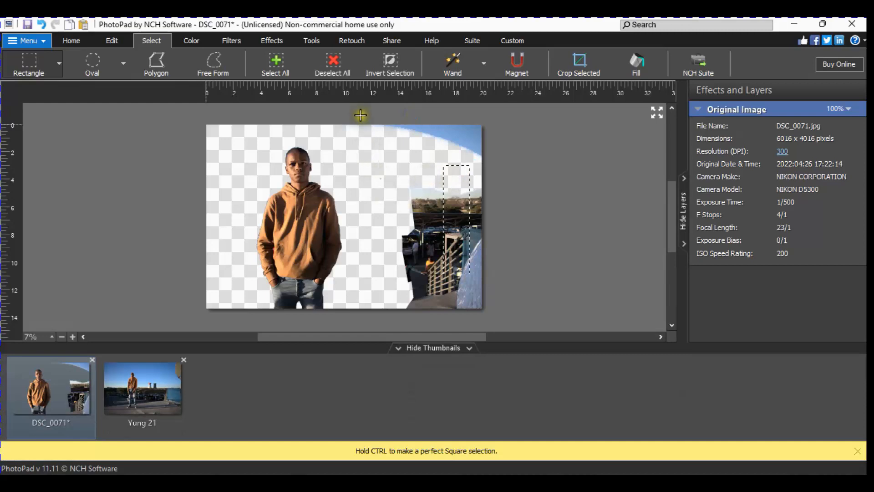
pyautogui.moveTo(358, 114); pyautogui.dragTo(436, 264)
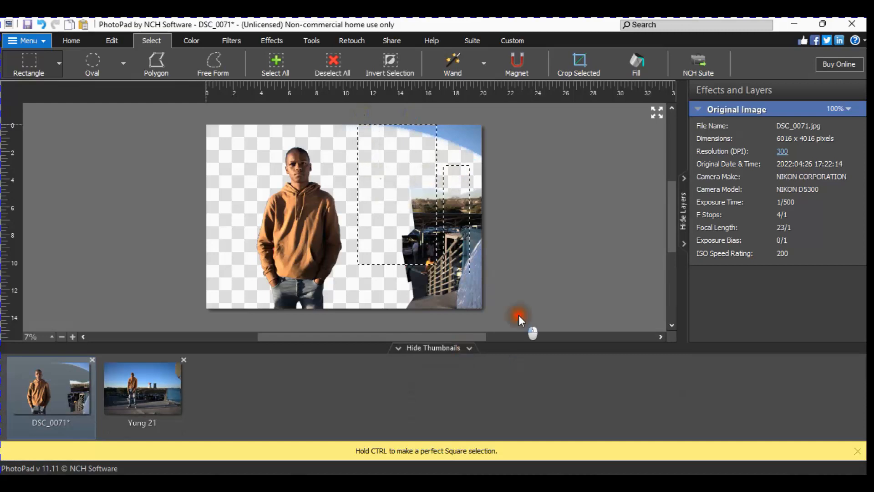
pyautogui.moveTo(501, 288); pyautogui.dragTo(515, 335)
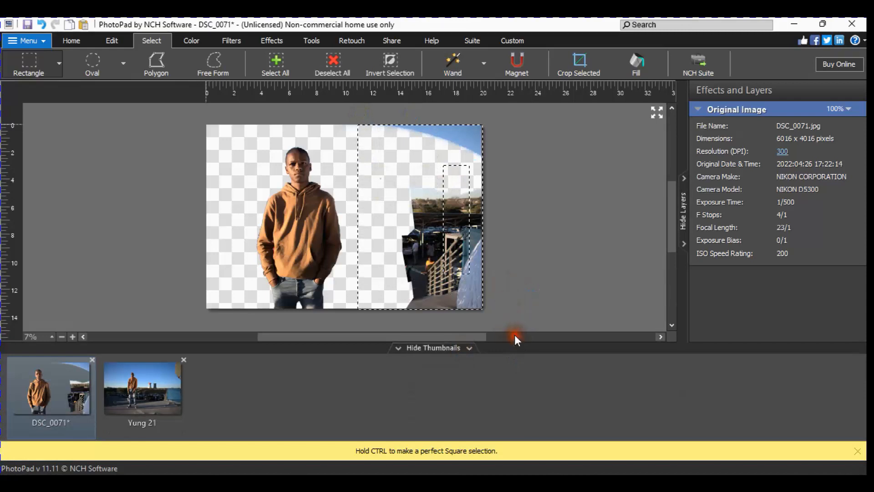
pyautogui.press('Delete')
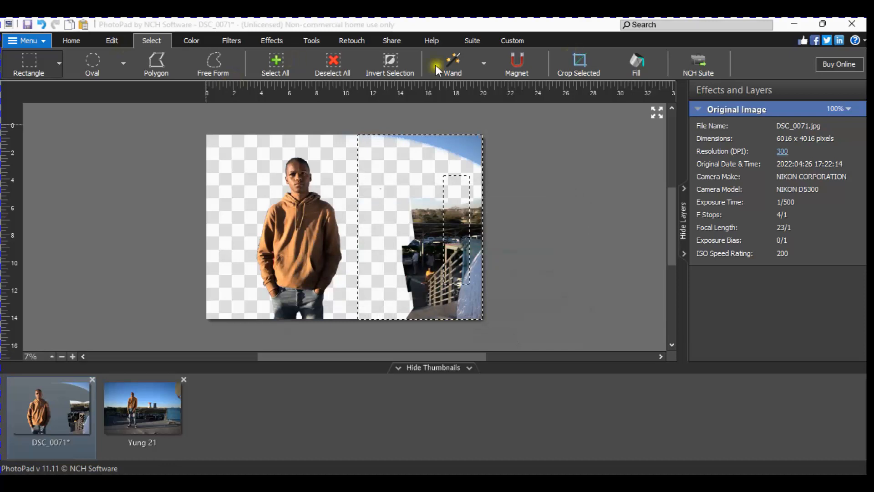
pyautogui.click(458, 70)
pyautogui.click(461, 166)
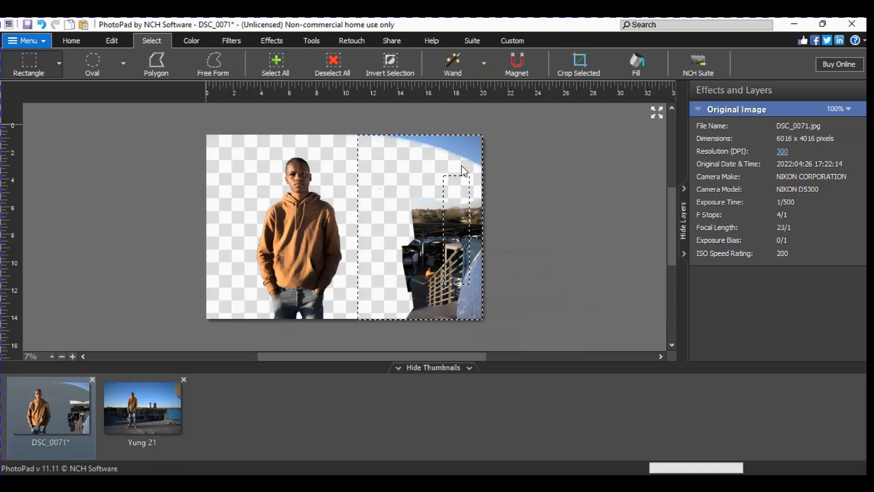
pyautogui.click(519, 58)
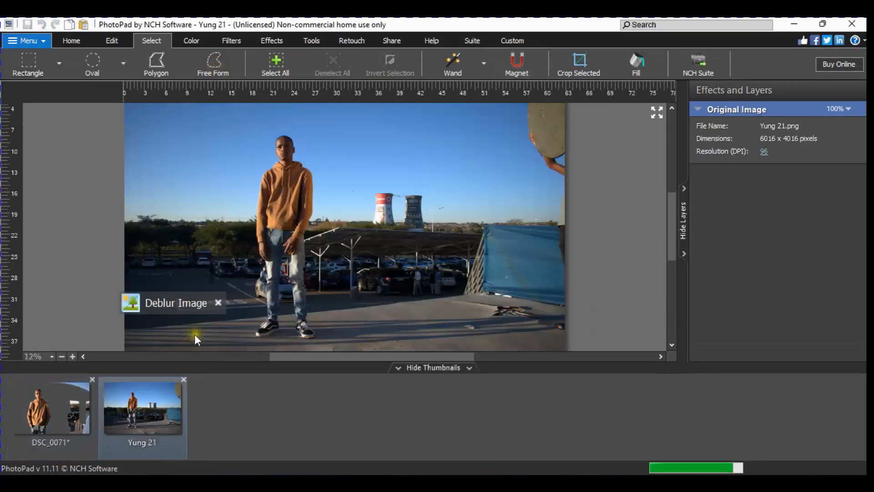
# Dismiss the Deblur Image pop-up over the Yung 21 photo and choose the Magnet selection tool for cutting out the man
pyautogui.click(218, 302)
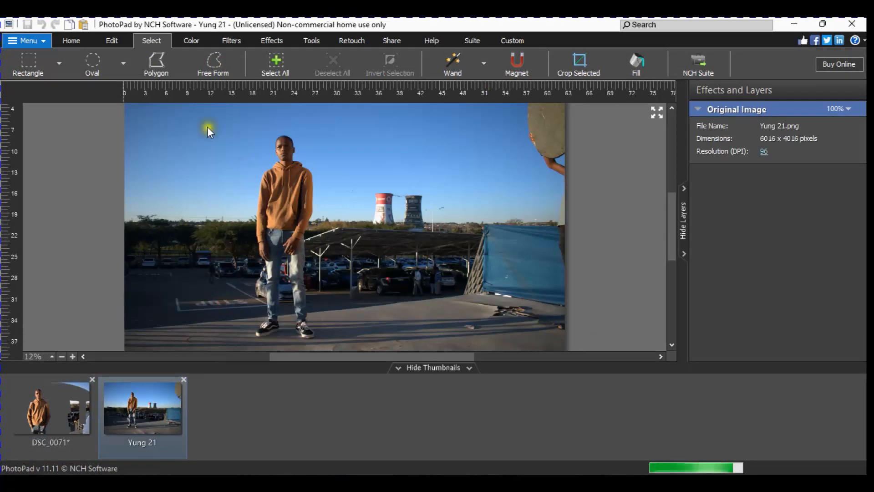
pyautogui.click(213, 62)
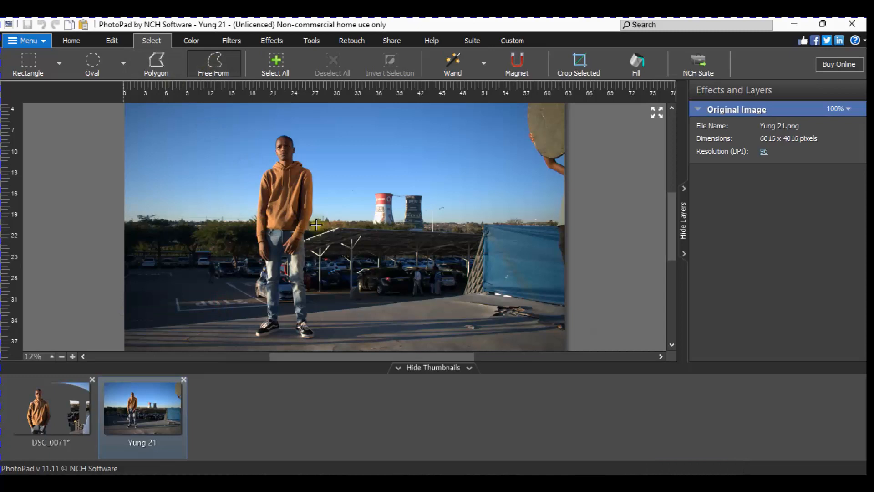
pyautogui.click(518, 63)
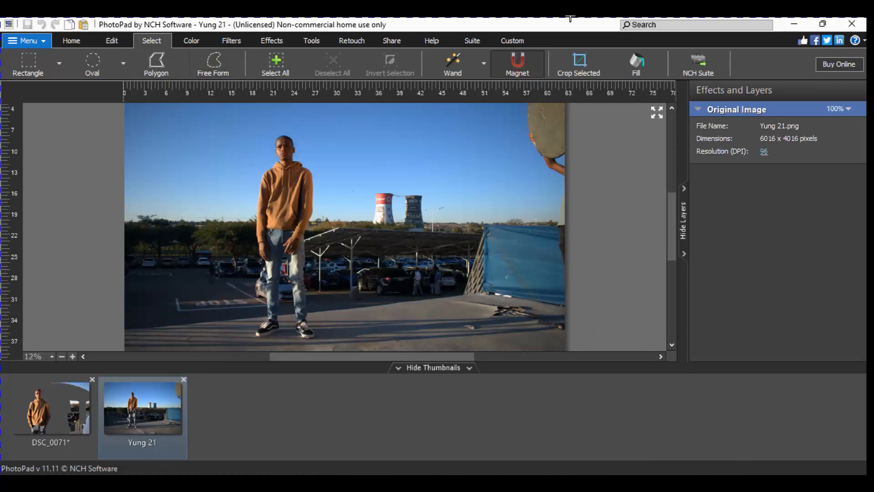
pyautogui.scroll(6, 570, 19)
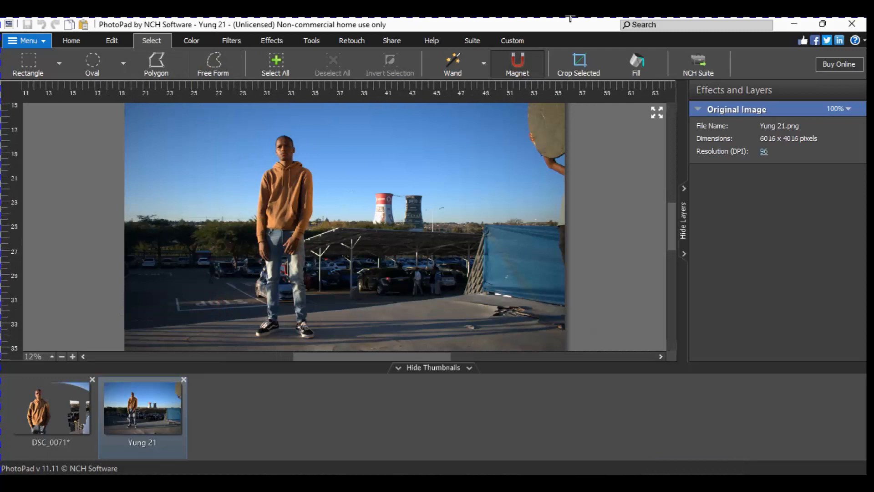
pyautogui.scroll(7, 570, 19)
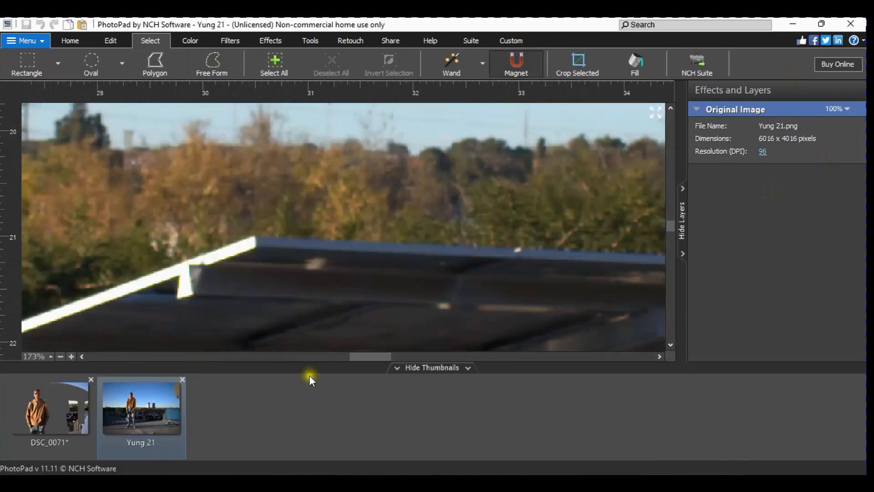
pyautogui.scroll(-6, 325, 323)
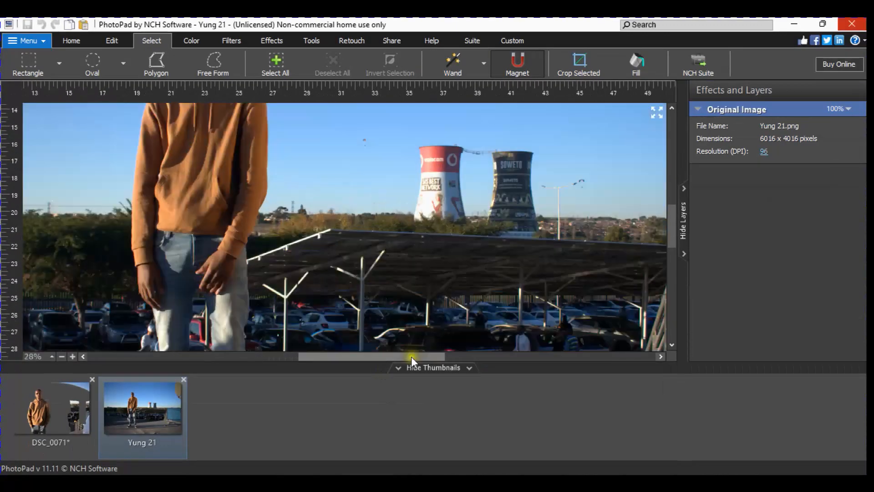
pyautogui.moveTo(411, 358); pyautogui.dragTo(338, 358)
pyautogui.moveTo(670, 231); pyautogui.dragTo(679, 213)
pyautogui.scroll(3, 639, 219)
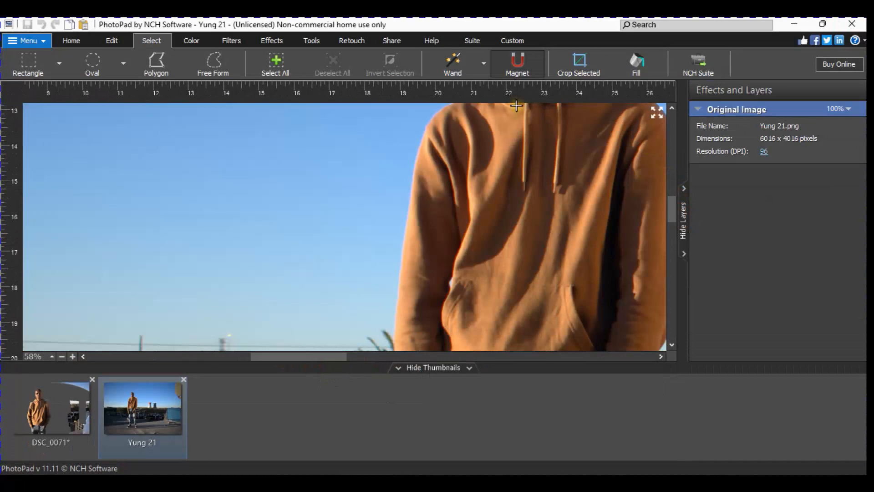
pyautogui.click(498, 74)
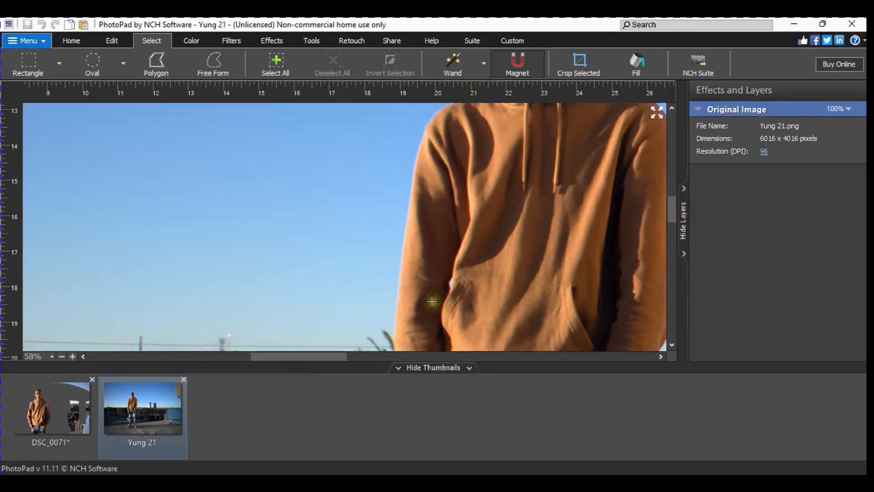
# Trace the outer edge of the man's left-hand sleeve from the lower arm up to the shoulder with the Magnet selection
pyautogui.click(432, 250)
pyautogui.click(432, 254)
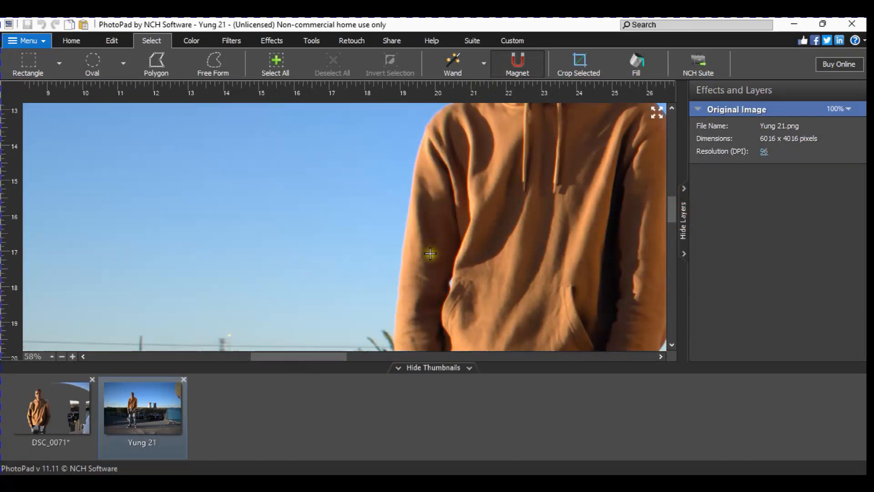
pyautogui.click(429, 254)
pyautogui.click(425, 256)
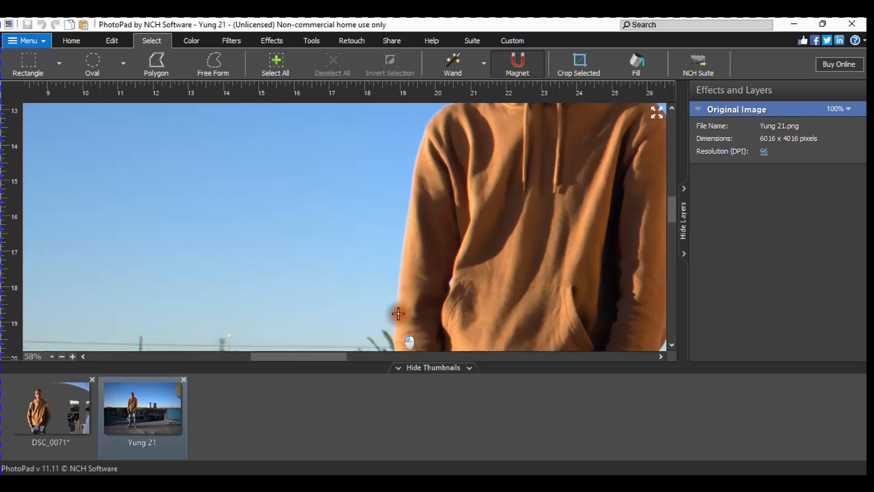
pyautogui.click(401, 299)
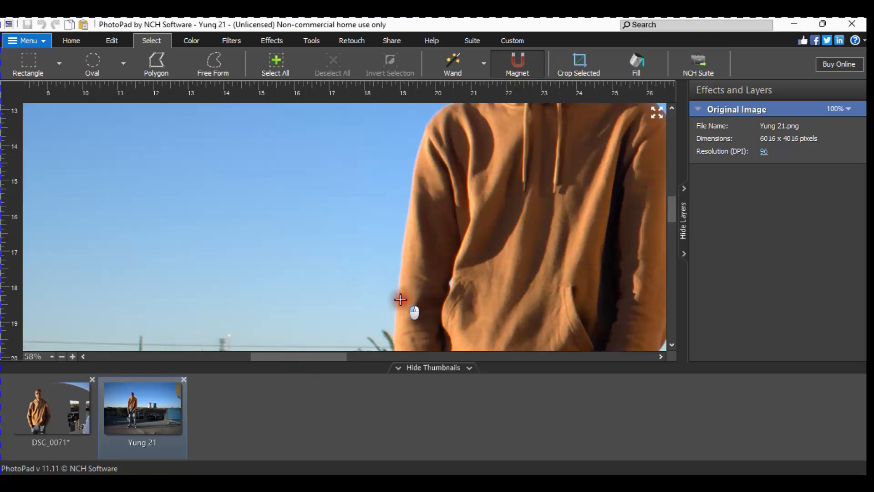
pyautogui.click(400, 280)
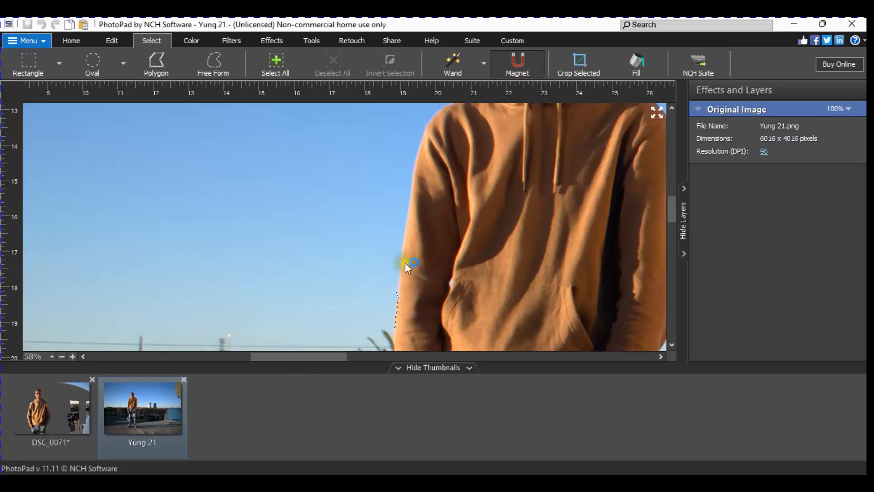
pyautogui.click(407, 245)
pyautogui.click(413, 233)
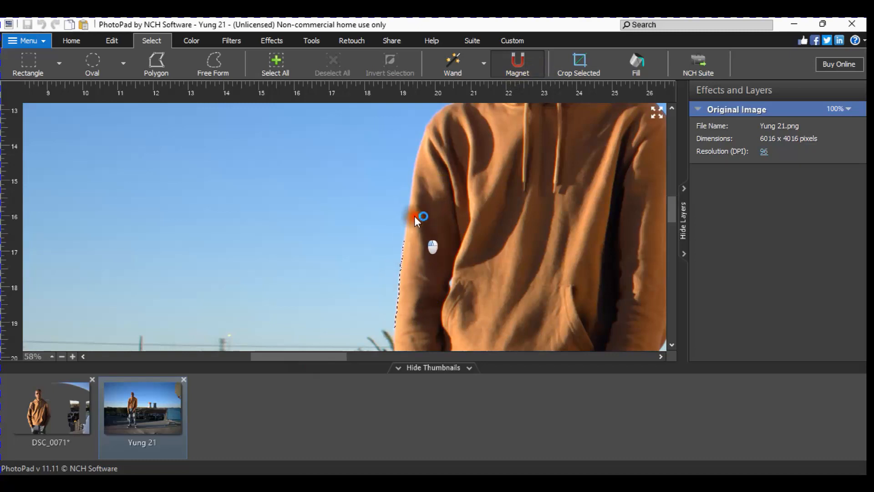
pyautogui.click(411, 221)
pyautogui.click(414, 194)
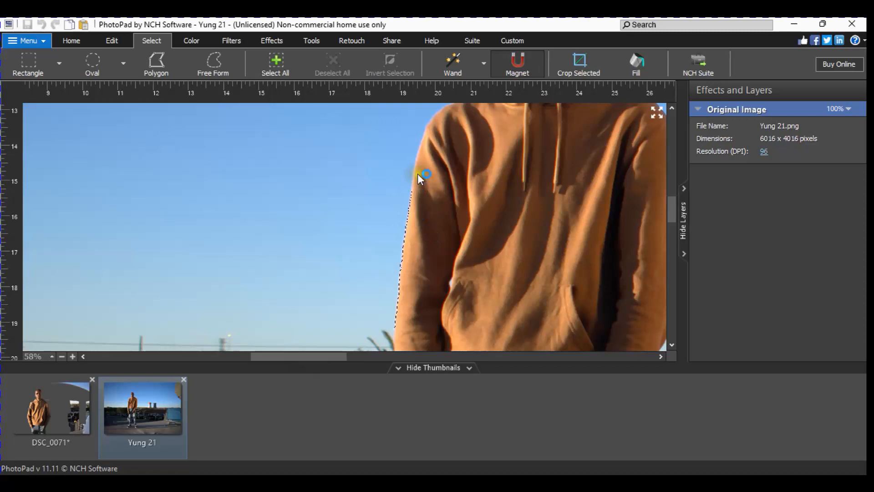
pyautogui.click(421, 150)
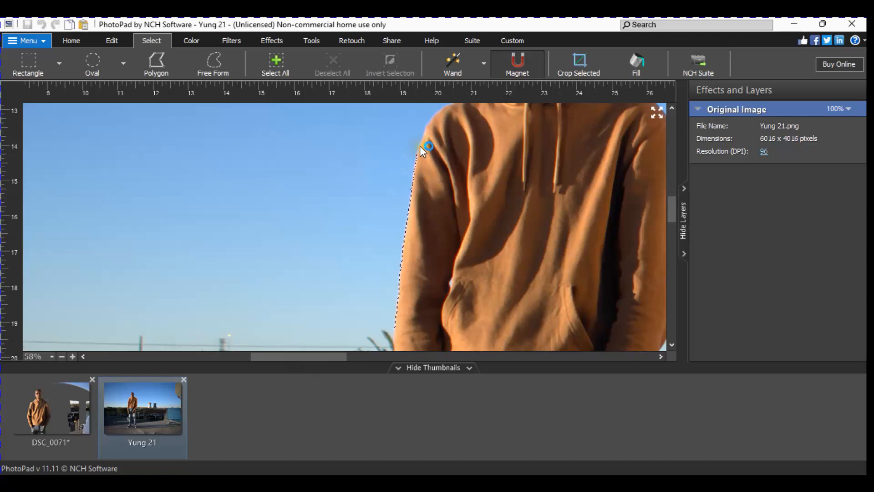
pyautogui.click(433, 124)
pyautogui.click(447, 104)
# Continue the magnetic outline along the shoulder and up the hood's edge to the base of the neck
pyautogui.click(673, 201)
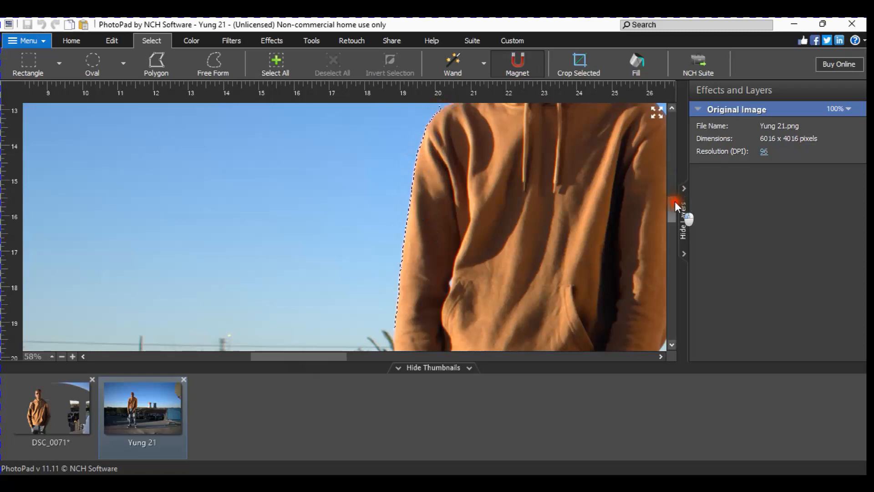
pyautogui.moveTo(680, 199); pyautogui.dragTo(674, 182)
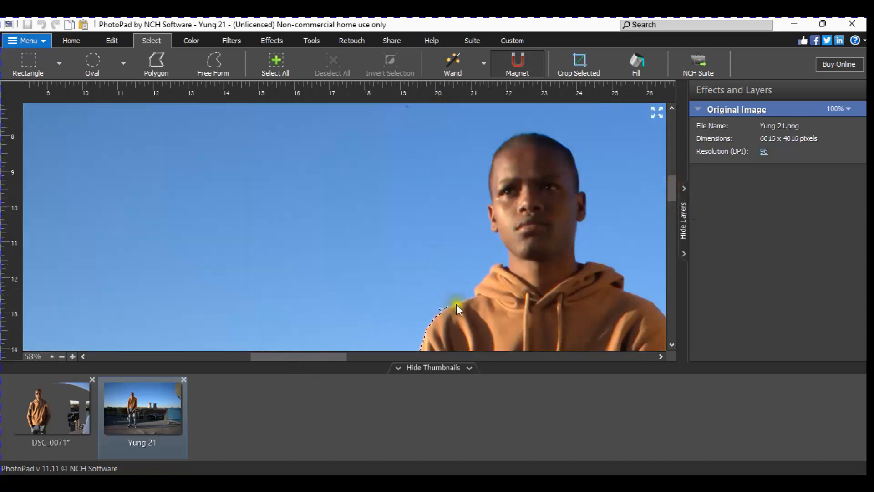
pyautogui.click(480, 295)
pyautogui.click(501, 261)
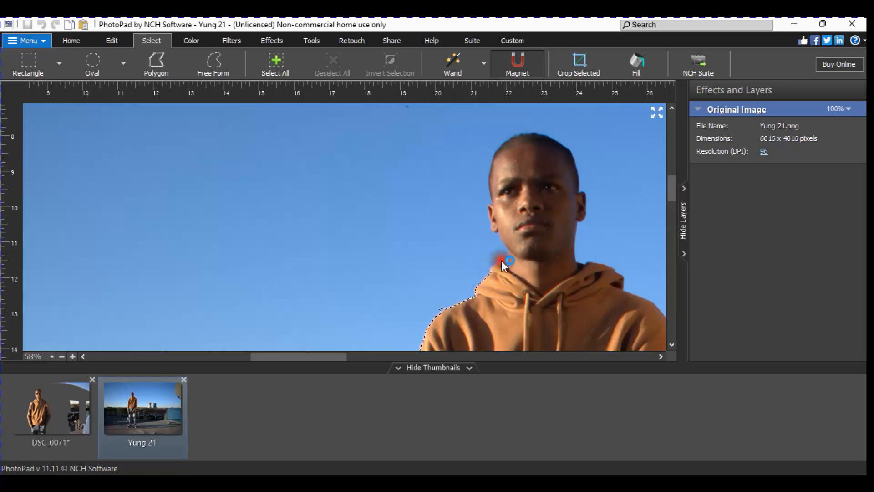
pyautogui.click(501, 261)
# Run the magnetic outline out across the sky beside the man and close it back down toward the sleeve
pyautogui.click(354, 268)
pyautogui.click(307, 259)
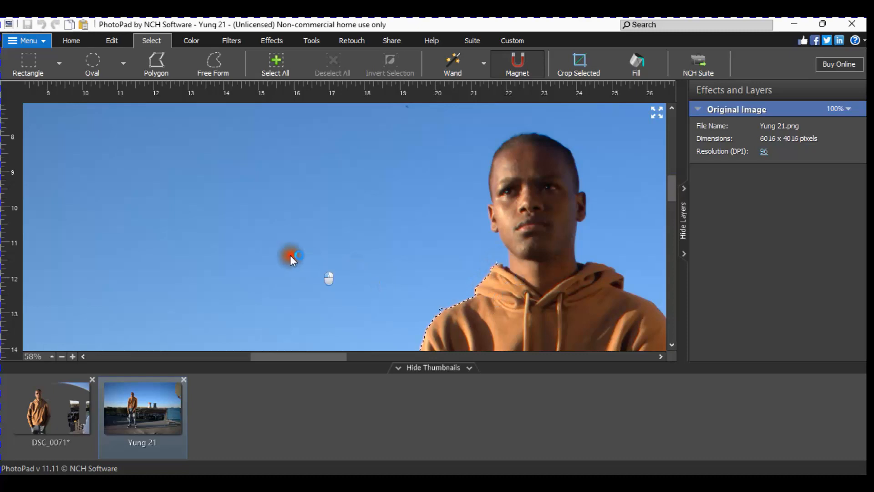
pyautogui.click(248, 228)
pyautogui.click(405, 260)
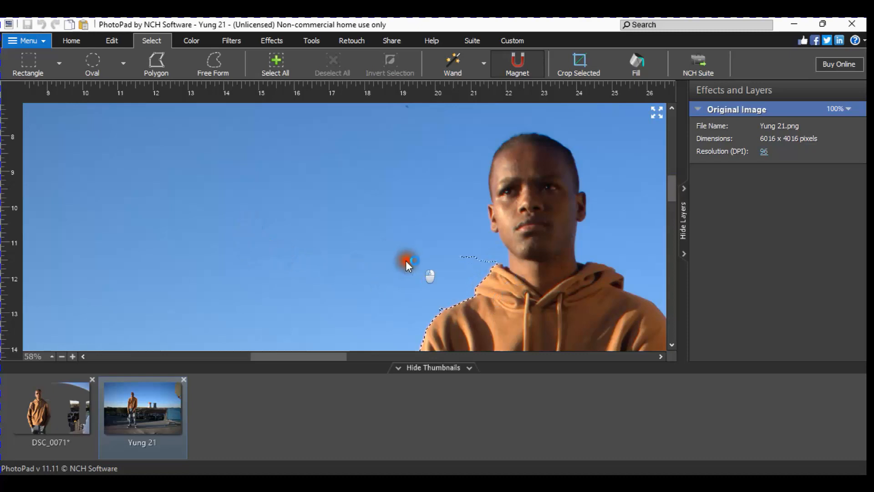
pyautogui.click(304, 236)
pyautogui.click(416, 288)
pyautogui.click(310, 275)
pyautogui.click(332, 272)
pyautogui.click(282, 256)
pyautogui.click(268, 235)
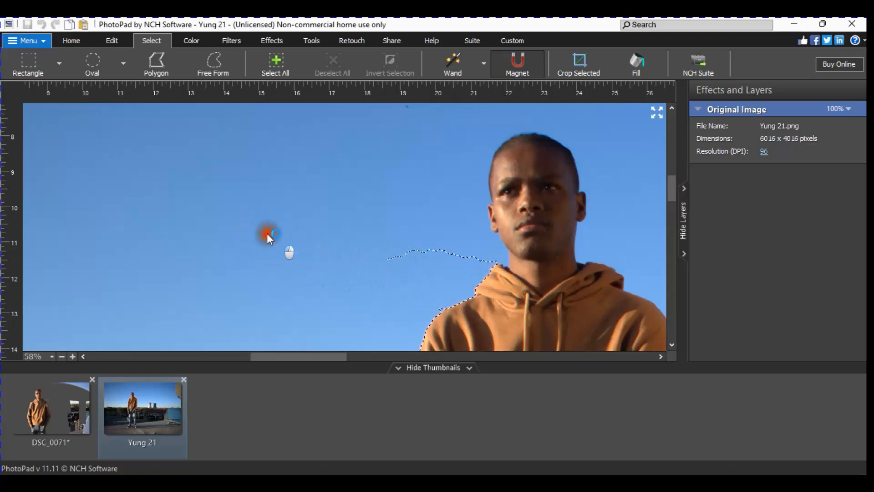
pyautogui.click(410, 280)
pyautogui.click(319, 237)
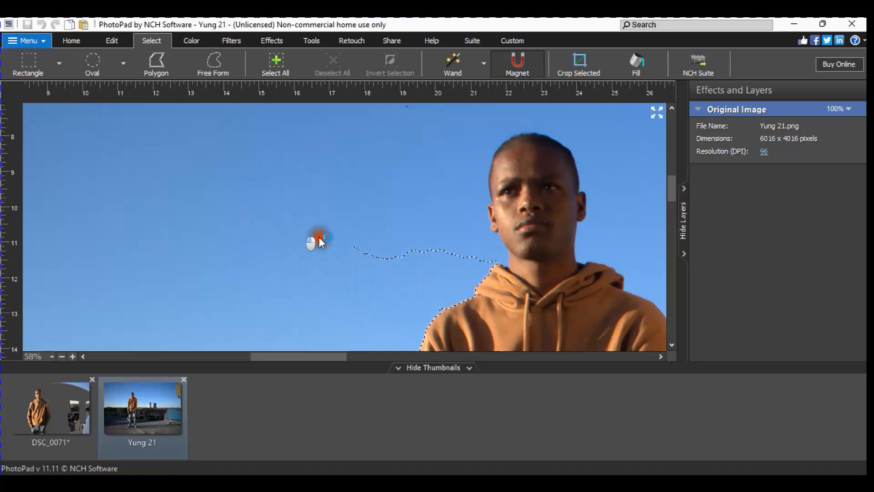
pyautogui.click(254, 279)
pyautogui.click(247, 244)
pyautogui.moveTo(674, 191)
pyautogui.mouseDown()
pyautogui.moveTo(683, 246)
pyautogui.moveTo(678, 199)
pyautogui.mouseUp()
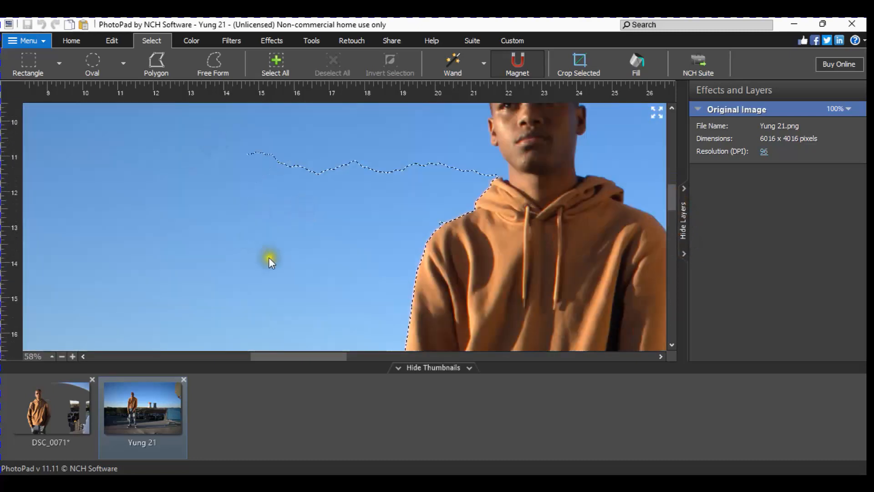
pyautogui.click(246, 253)
pyautogui.moveTo(352, 375)
pyautogui.mouseDown()
pyautogui.moveTo(395, 290)
pyautogui.moveTo(420, 221)
pyautogui.moveTo(419, 190)
pyautogui.mouseUp()
# Delete the sky enclosed by the magnetic outline and clear the selection
pyautogui.press('Delete')
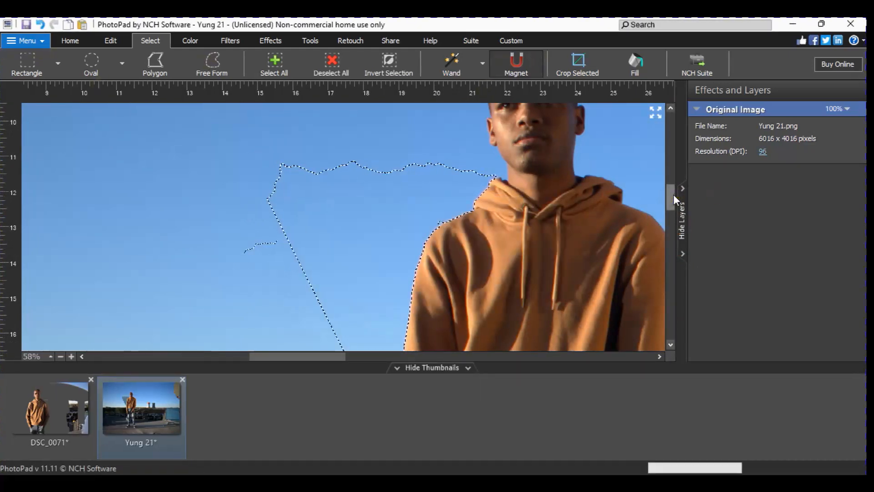
pyautogui.press('Delete')
pyautogui.click(436, 191)
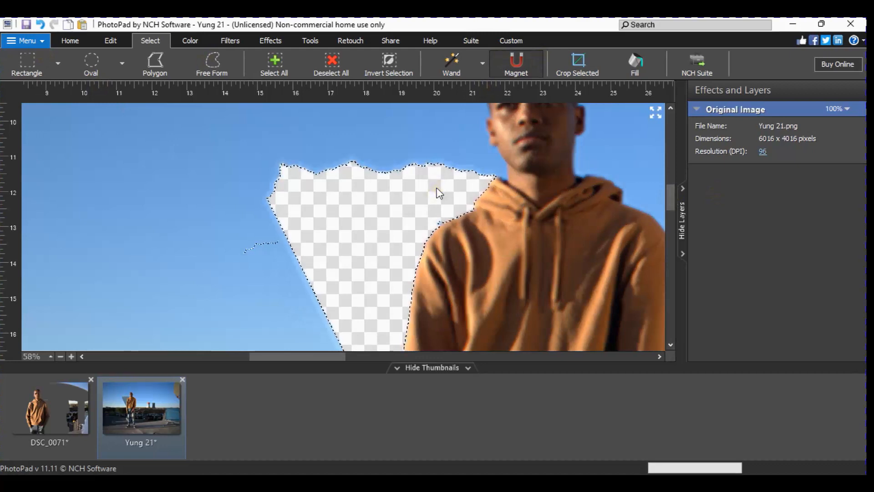
pyautogui.hotkey('ctrl', 'd')
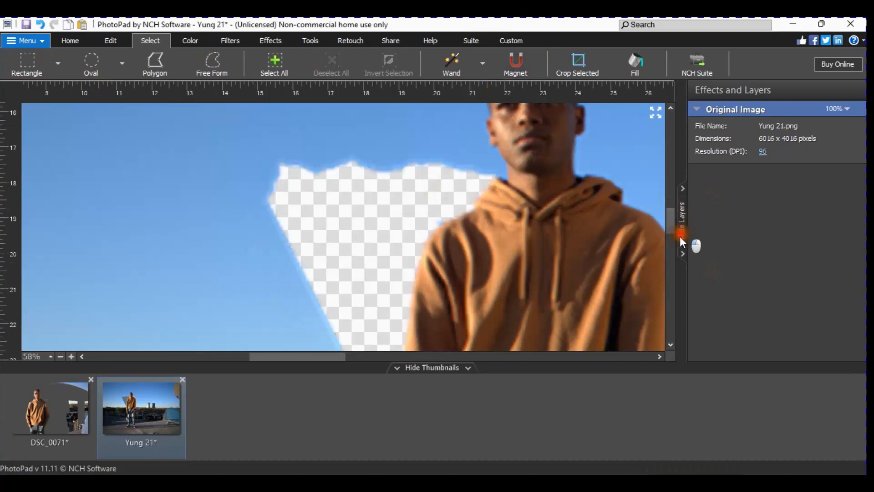
pyautogui.scroll(-5, 681, 244)
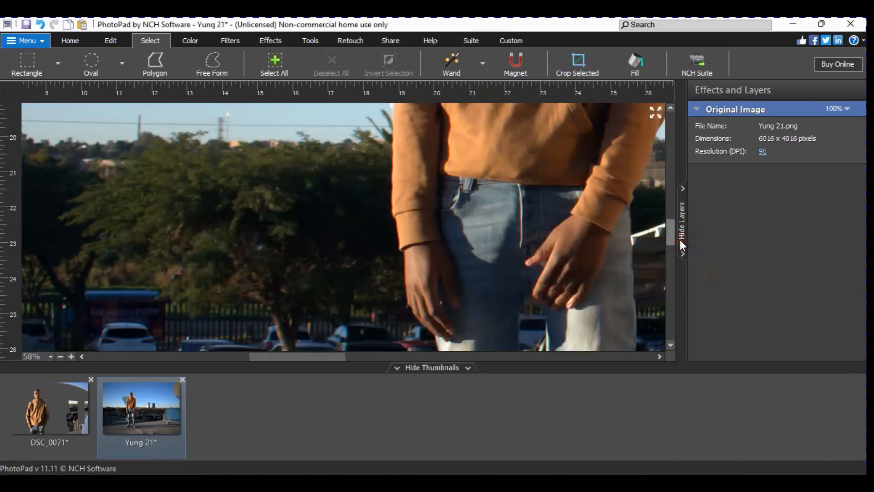
pyautogui.scroll(-2, 680, 240)
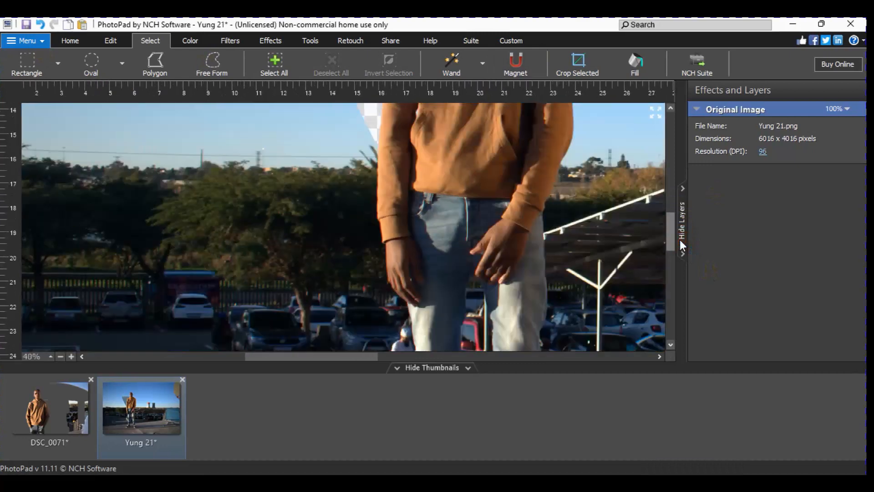
pyautogui.scroll(-1, 678, 236)
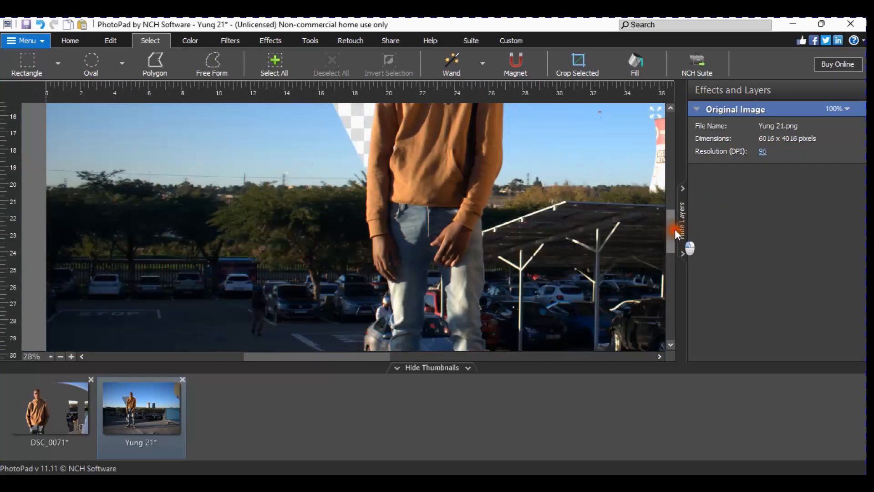
pyautogui.scroll(3, 678, 198)
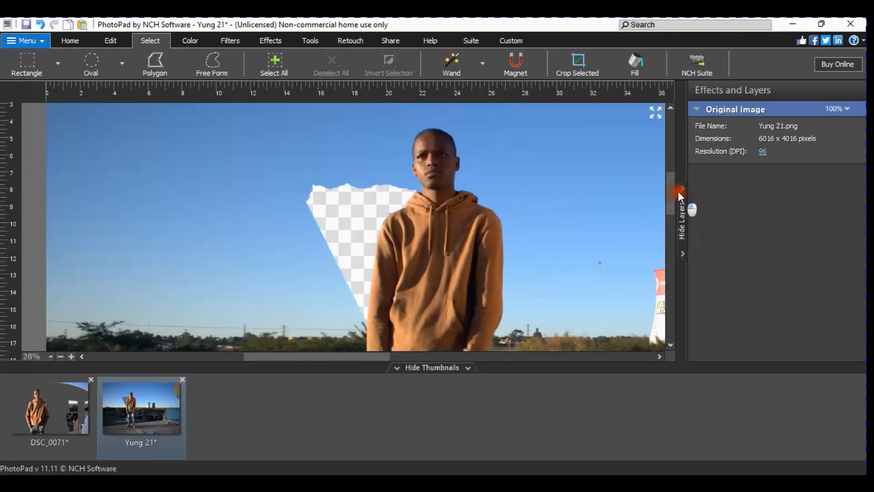
pyautogui.scroll(-1, 679, 196)
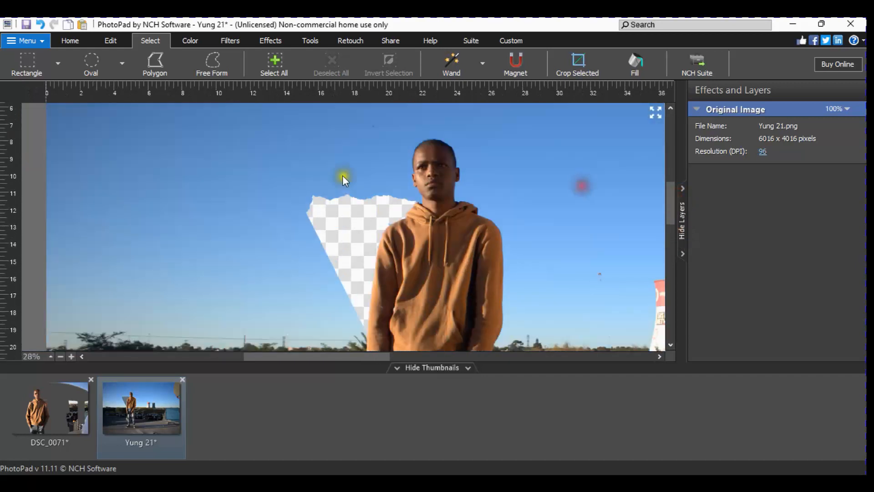